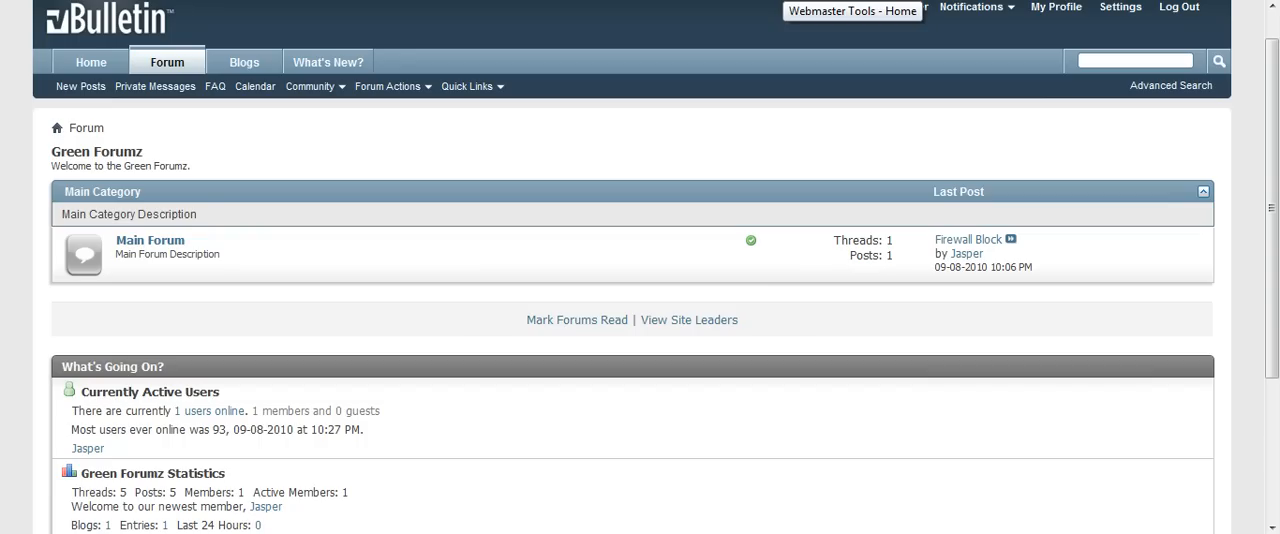
Switch to Google Webmaster Tools and add the site example.com to start its ownership verification.
{"action": "left_click", "coordinate": [785, 1]}
{"action": "left_click", "coordinate": [241, 247]}
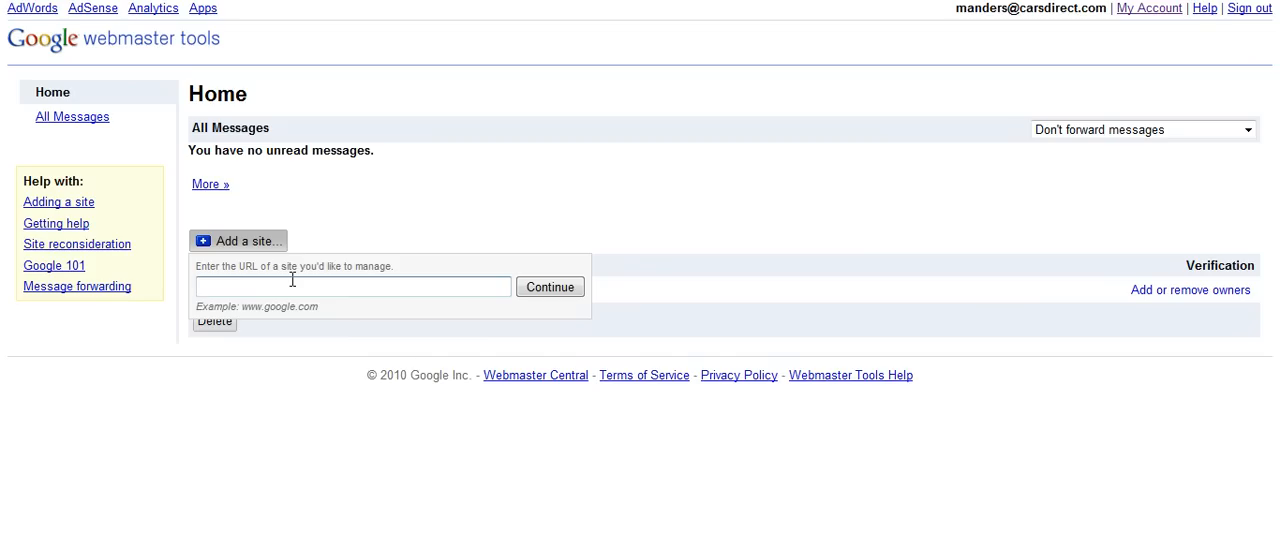
{"action": "type", "text": "example.com"}
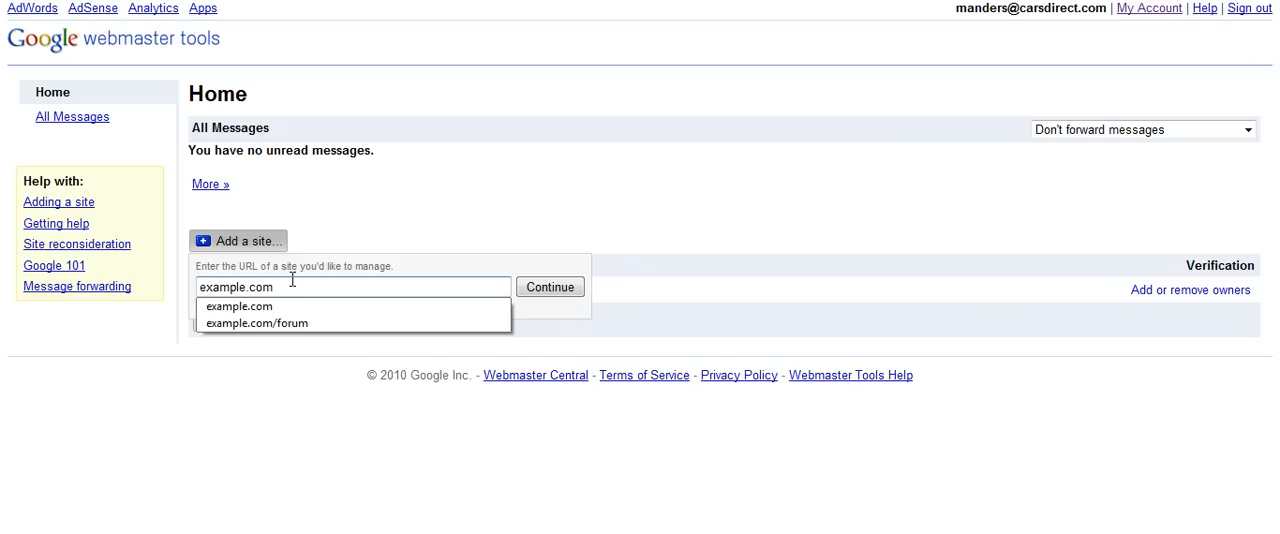
{"action": "left_click", "coordinate": [560, 288]}
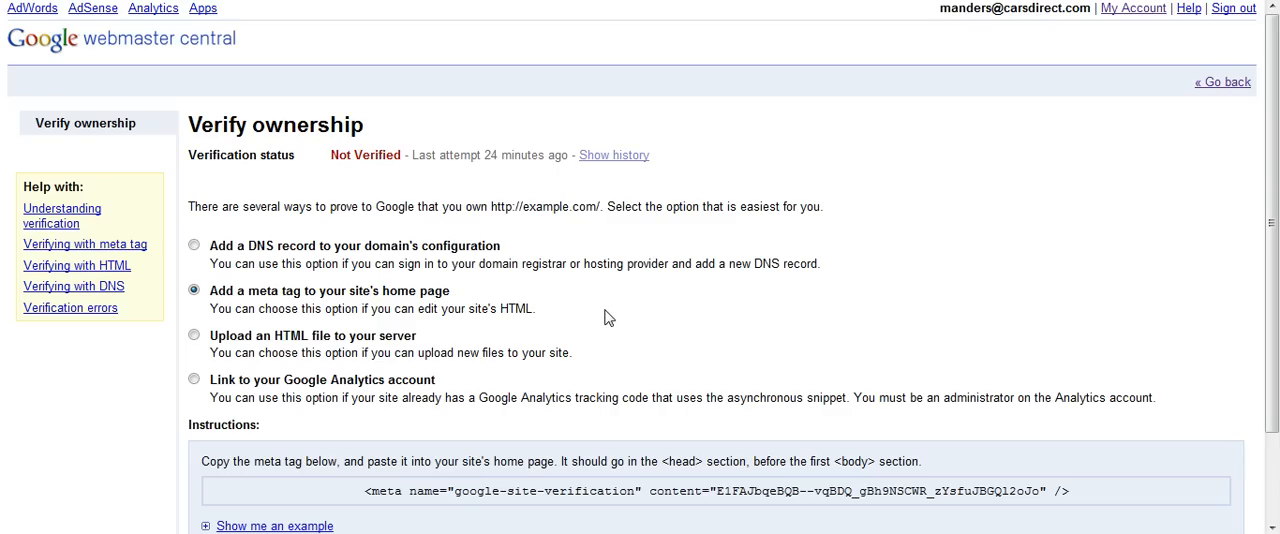
Copy the google-site-verification meta tag given for the option of adding a meta tag to the site's home page.
{"action": "left_click_drag", "start_coordinate": [452, 291], "coordinate": [213, 308]}
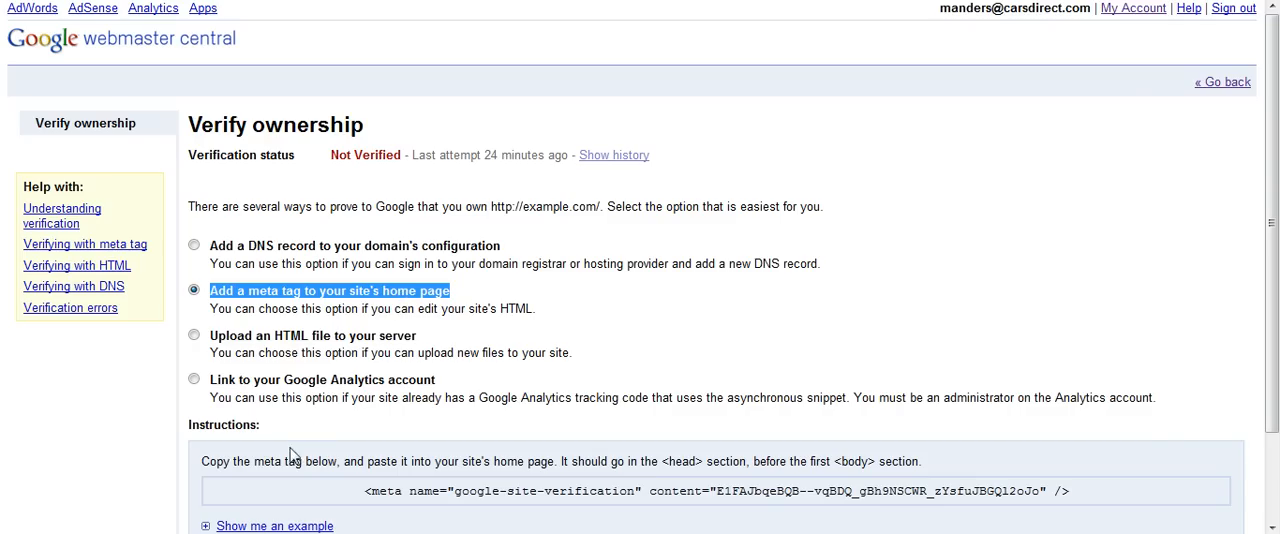
{"action": "left_click_drag", "start_coordinate": [364, 491], "coordinate": [1068, 491]}
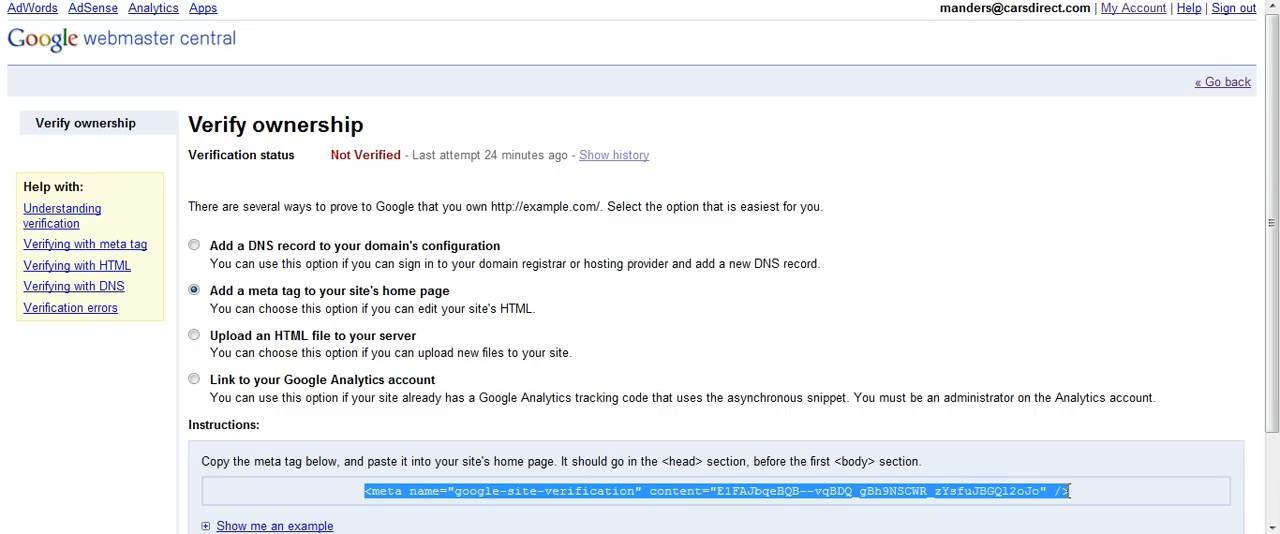
{"action": "right_click", "coordinate": [971, 500]}
{"action": "left_click", "coordinate": [1012, 364]}
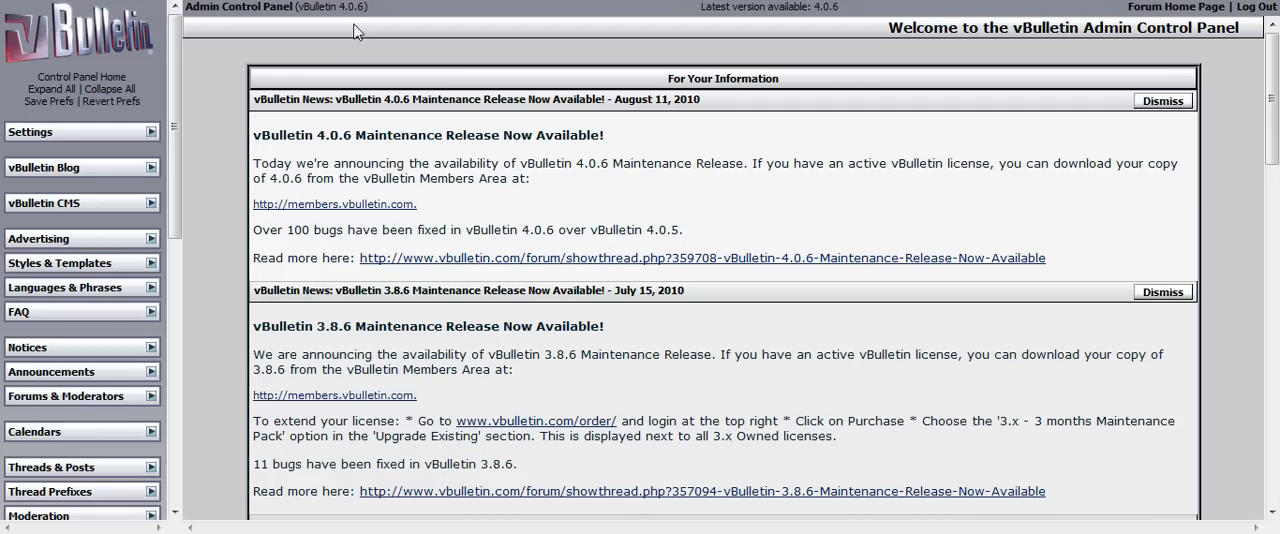
In the vBulletin Admin Control Panel, open the Default Style's headinclude template for editing through the Style Manager.
{"action": "left_click_drag", "start_coordinate": [179, 58], "coordinate": [183, 78]}
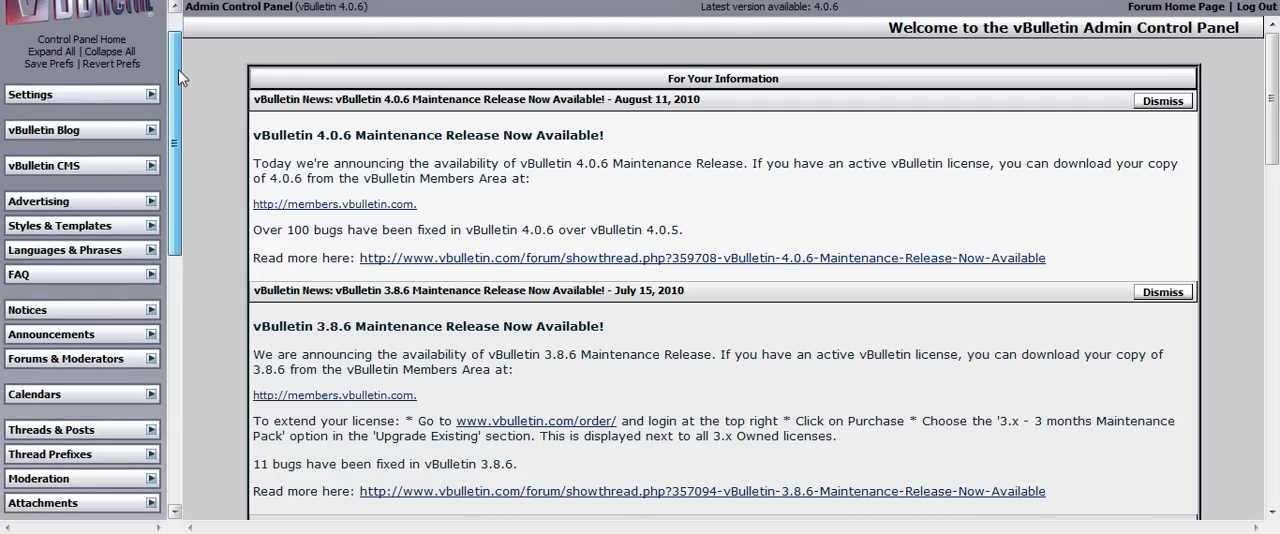
{"action": "left_click", "coordinate": [151, 226]}
{"action": "left_click", "coordinate": [135, 245]}
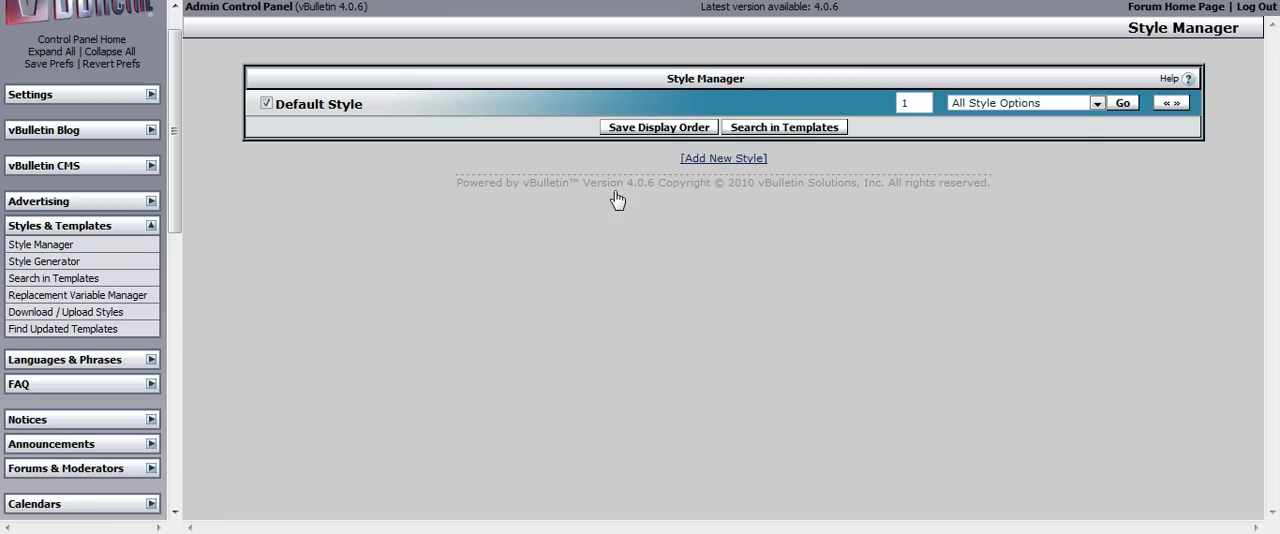
{"action": "left_click", "coordinate": [1015, 103]}
{"action": "left_click", "coordinate": [1012, 138]}
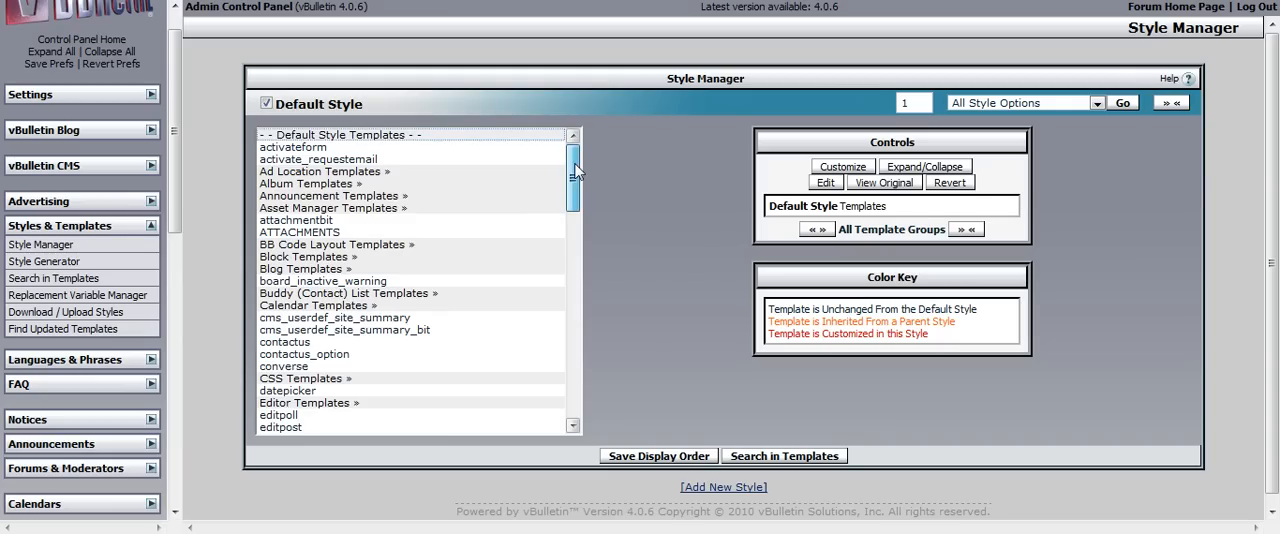
{"action": "scroll", "coordinate": [487, 272], "scroll_direction": "down", "scroll_amount": 7}
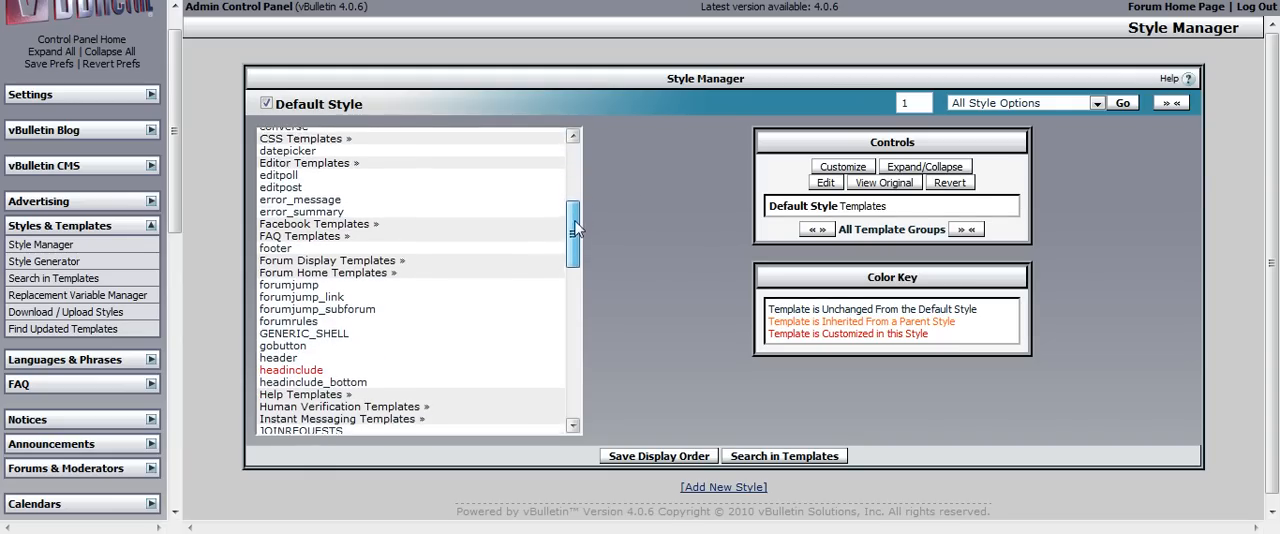
{"action": "left_click", "coordinate": [316, 346]}
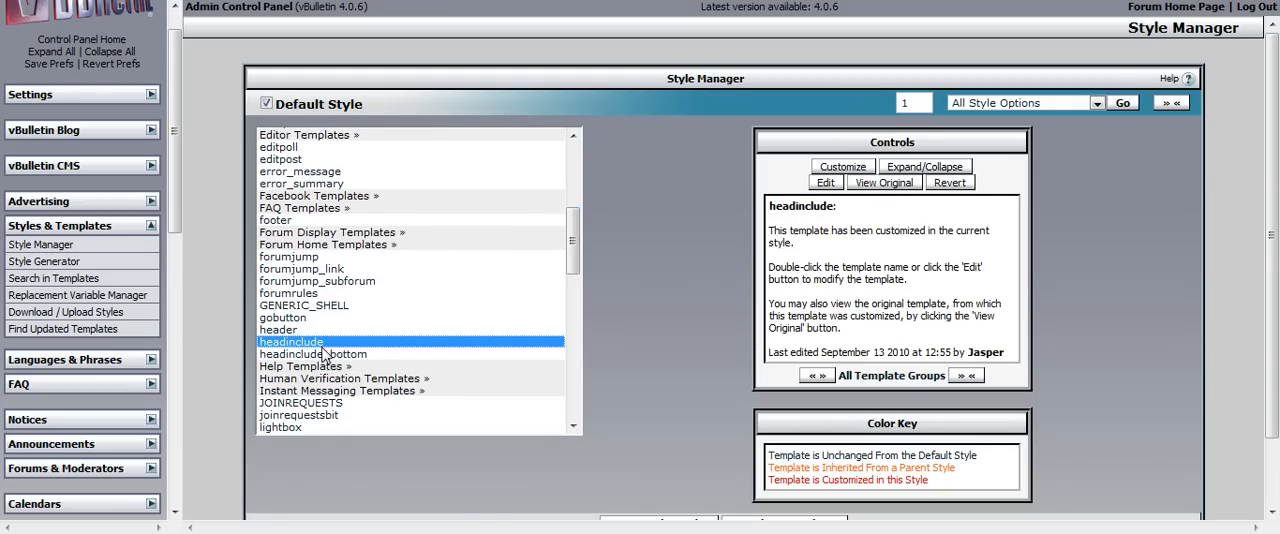
{"action": "double_click", "coordinate": [324, 355]}
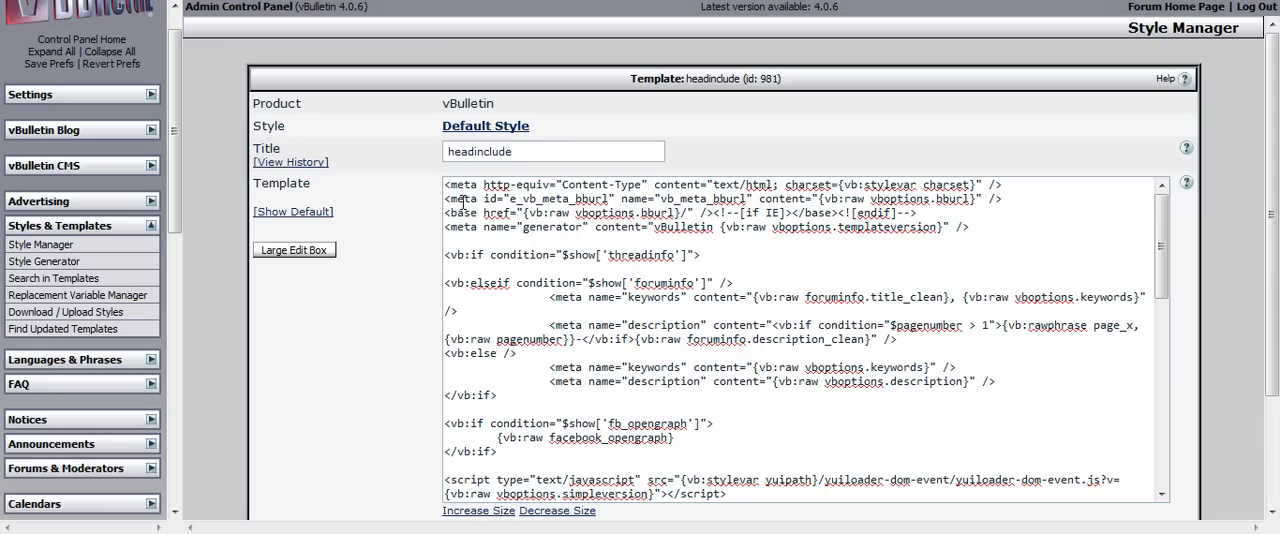
Paste the Google site-verification meta tag above the existing code in the headinclude template and save the template.
{"action": "left_click", "coordinate": [446, 185]}
{"action": "key", "text": "Return"}
{"action": "key", "text": "Return"}
{"action": "key", "text": "Return"}
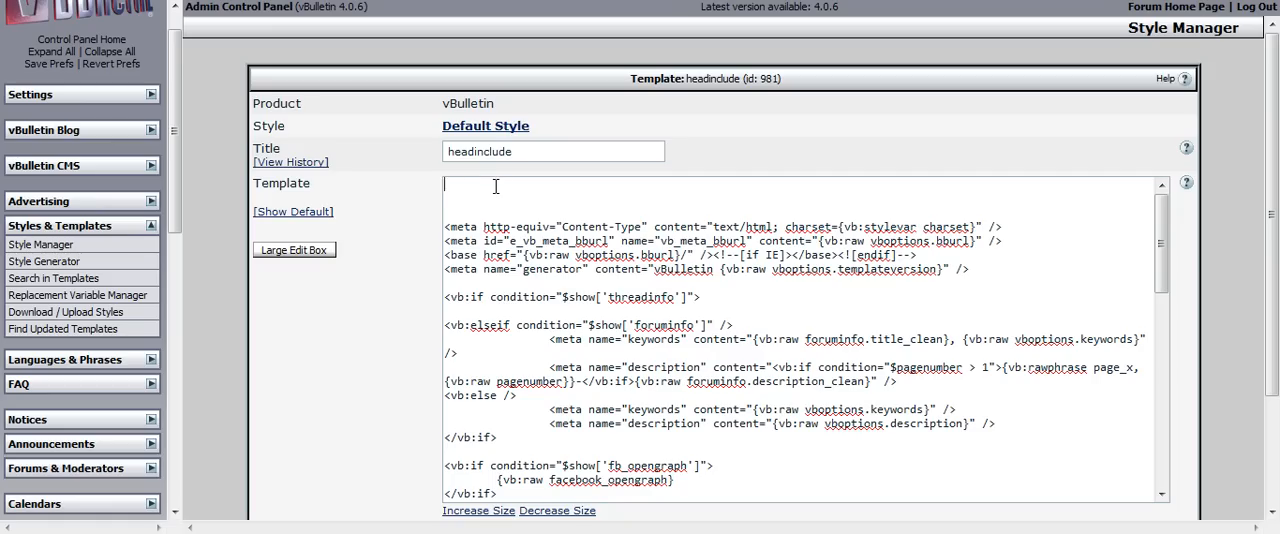
{"action": "key", "text": "ctrl+v"}
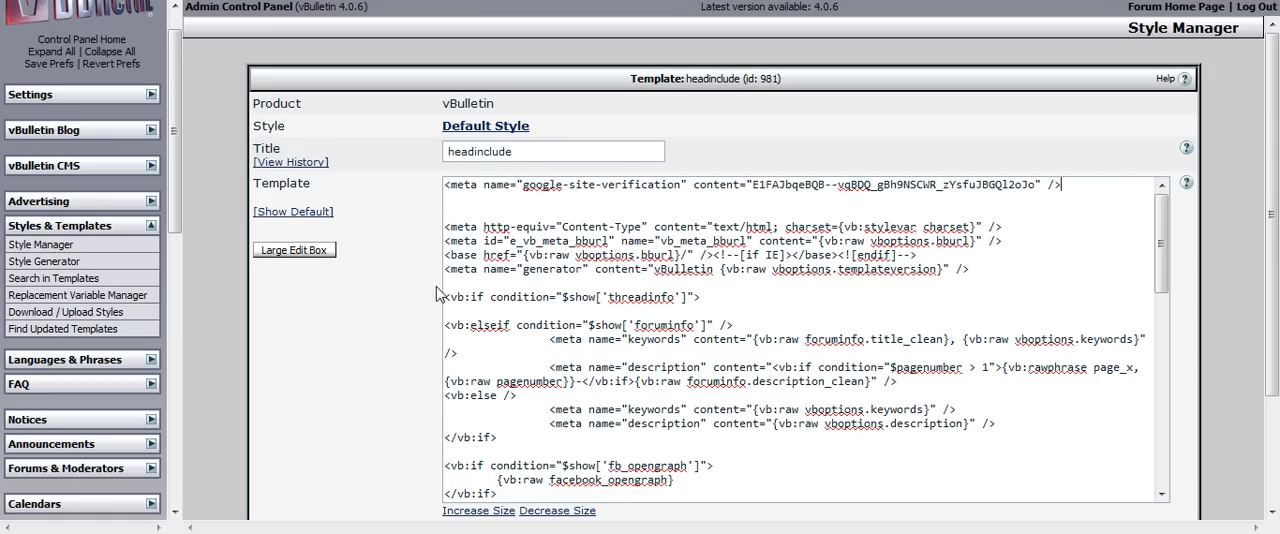
{"action": "scroll", "coordinate": [440, 294], "scroll_direction": "down", "scroll_amount": 3}
{"action": "left_click", "coordinate": [640, 466]}
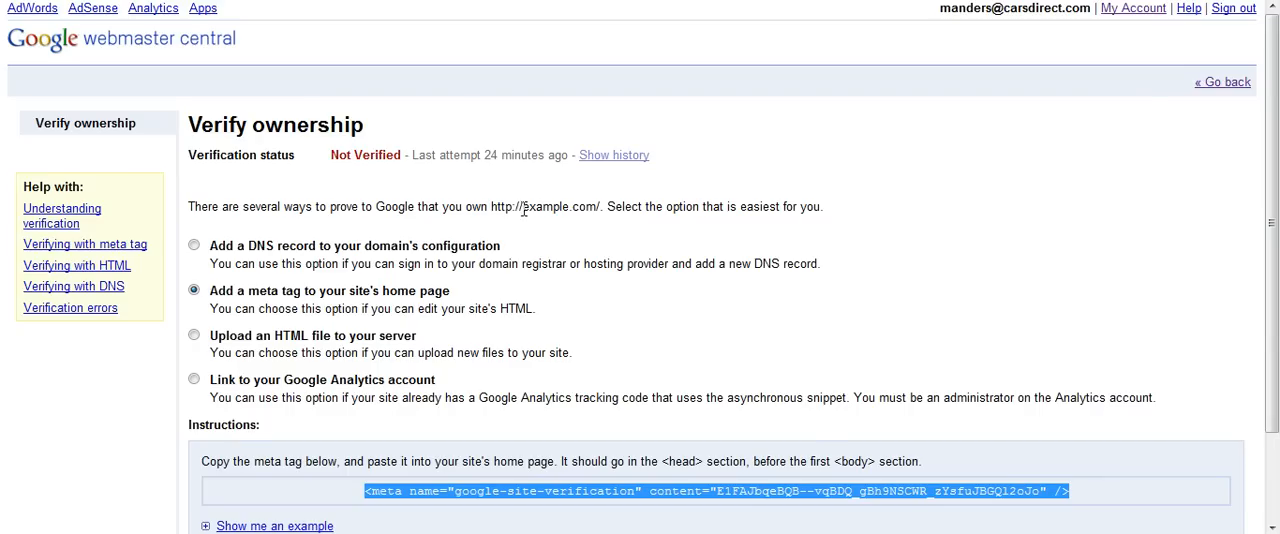
Back in Google Webmaster Tools, verify site ownership with the meta tag and open the Sitemaps page for greenforumz.org.
{"action": "scroll", "coordinate": [505, 245], "scroll_direction": "down", "scroll_amount": 2}
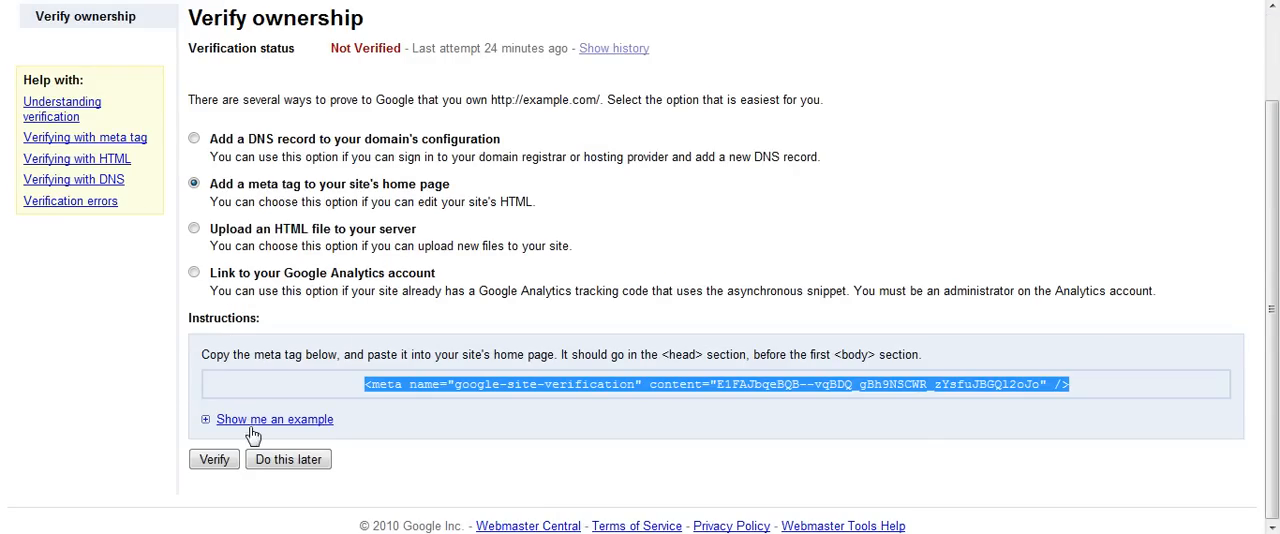
{"action": "left_click", "coordinate": [210, 466]}
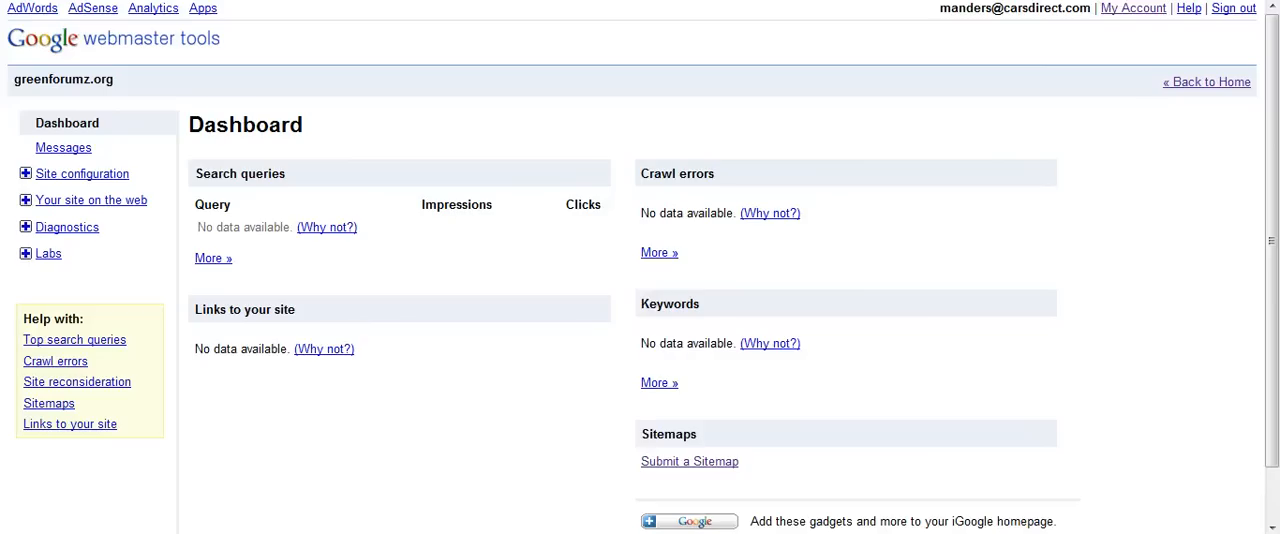
{"action": "left_click", "coordinate": [60, 186]}
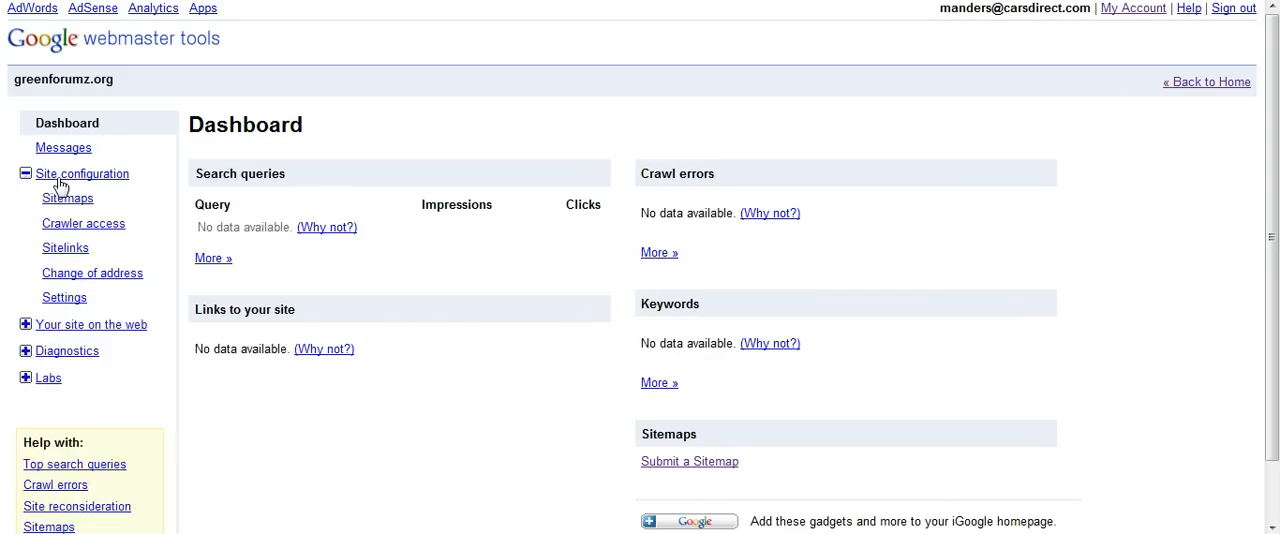
{"action": "left_click", "coordinate": [74, 207]}
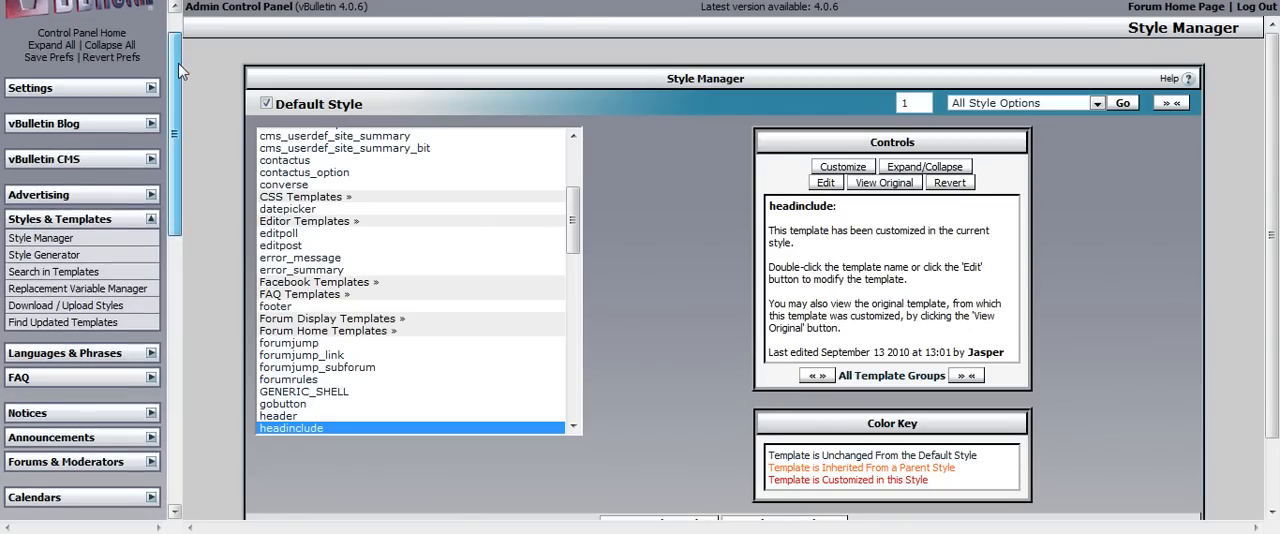
In the vBulletin Admin Control Panel, rebuild the forum's XML sitemap manually.
{"action": "left_click_drag", "start_coordinate": [178, 63], "coordinate": [190, 350]}
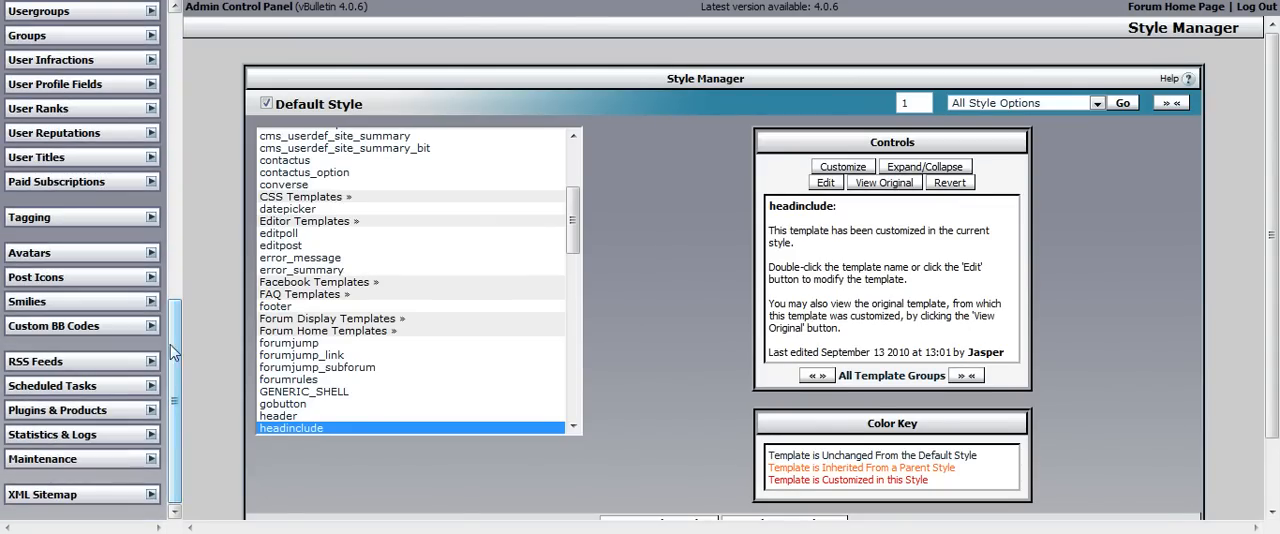
{"action": "left_click", "coordinate": [152, 495]}
{"action": "scroll", "coordinate": [130, 497], "scroll_direction": "down", "scroll_amount": 1}
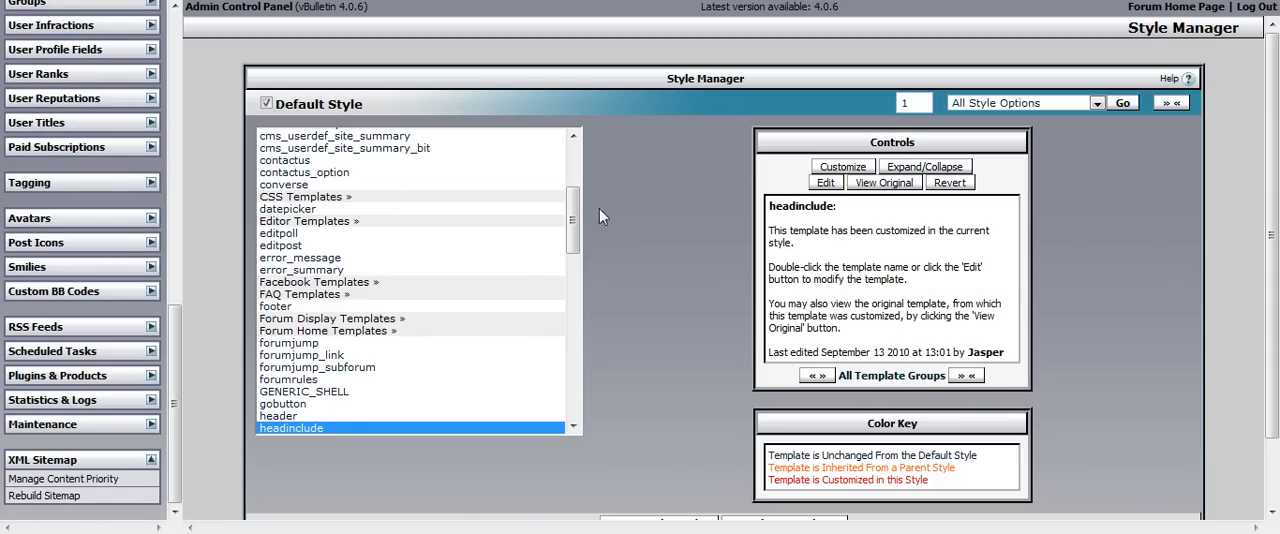
{"action": "left_click", "coordinate": [125, 498]}
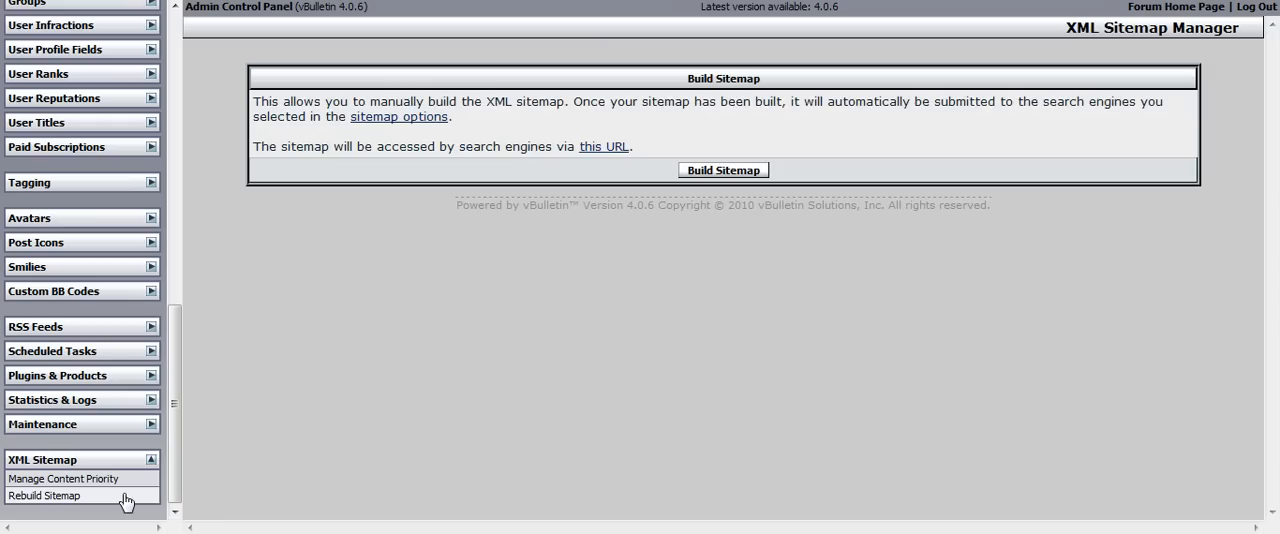
{"action": "left_click", "coordinate": [744, 177]}
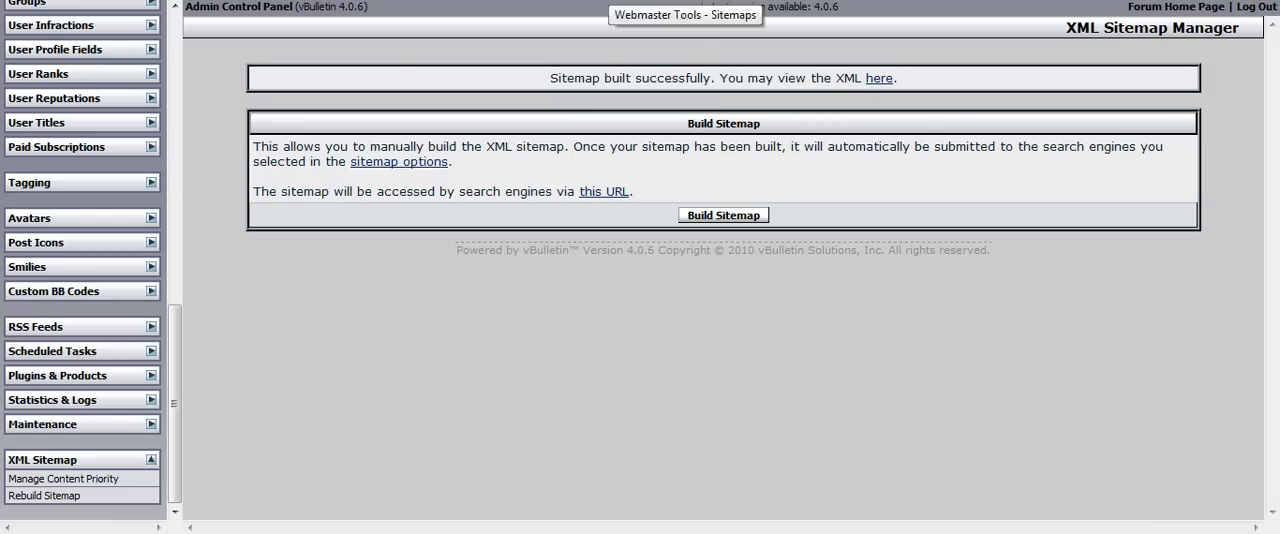
Return to Google Webmaster Tools and submit xmlsitemap.php as a sitemap for greenforumz.org.
{"action": "left_click", "coordinate": [608, 0]}
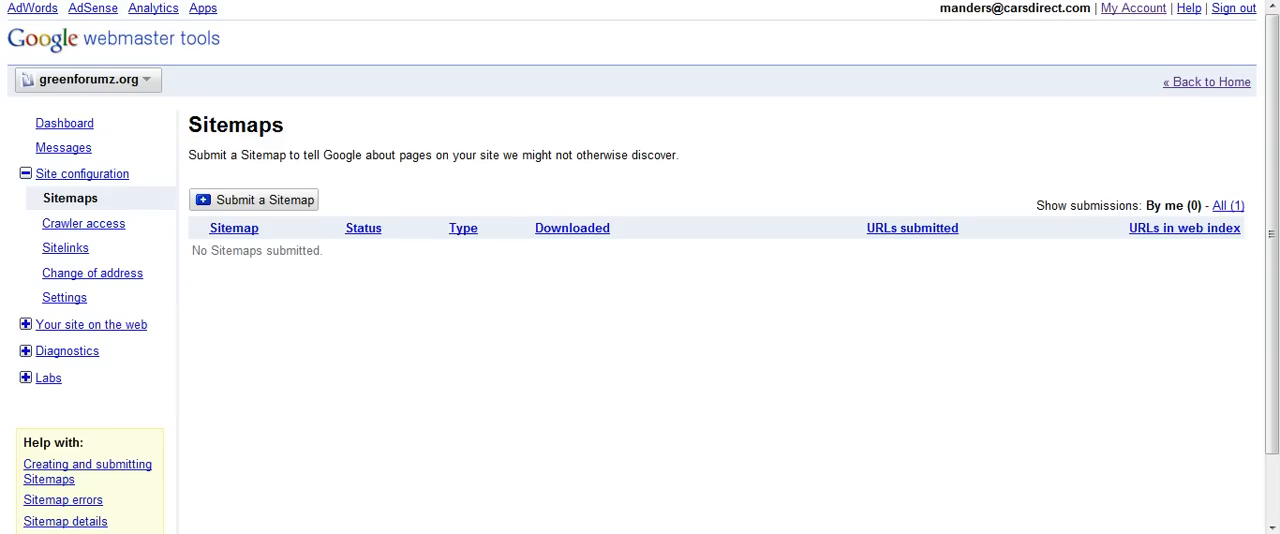
{"action": "left_click", "coordinate": [287, 212]}
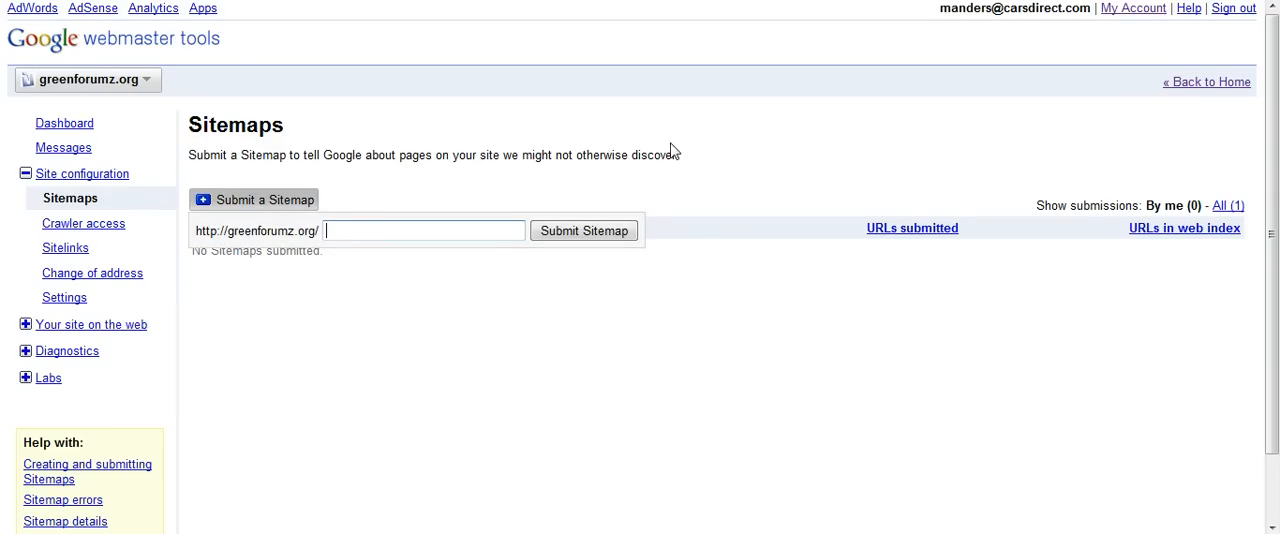
{"action": "left_click", "coordinate": [505, 229]}
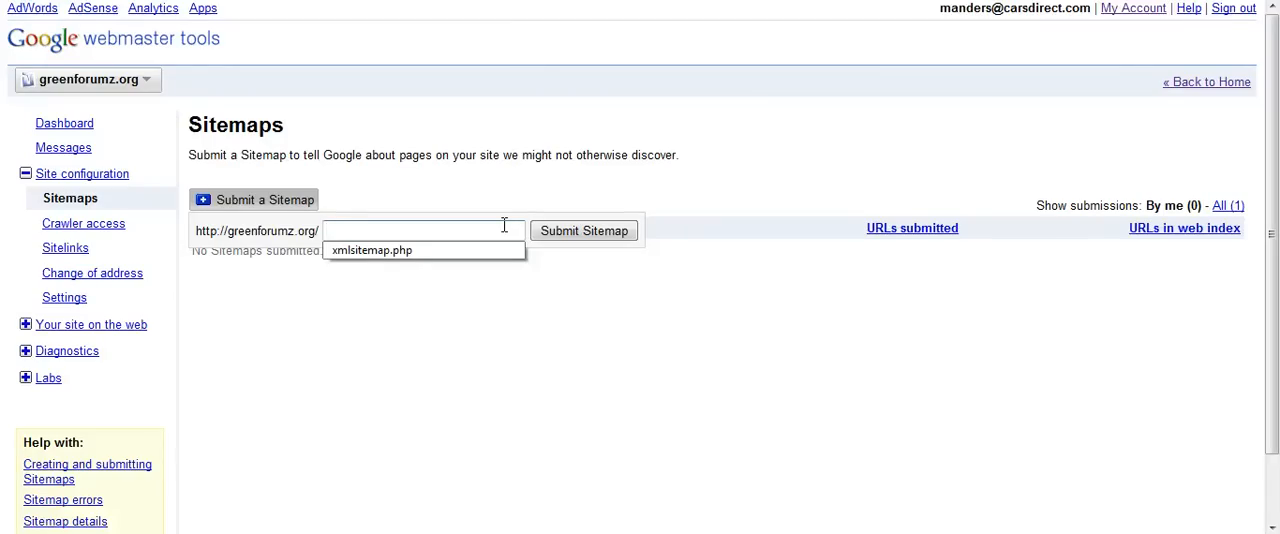
{"action": "type", "text": "xmlsitemap.php"}
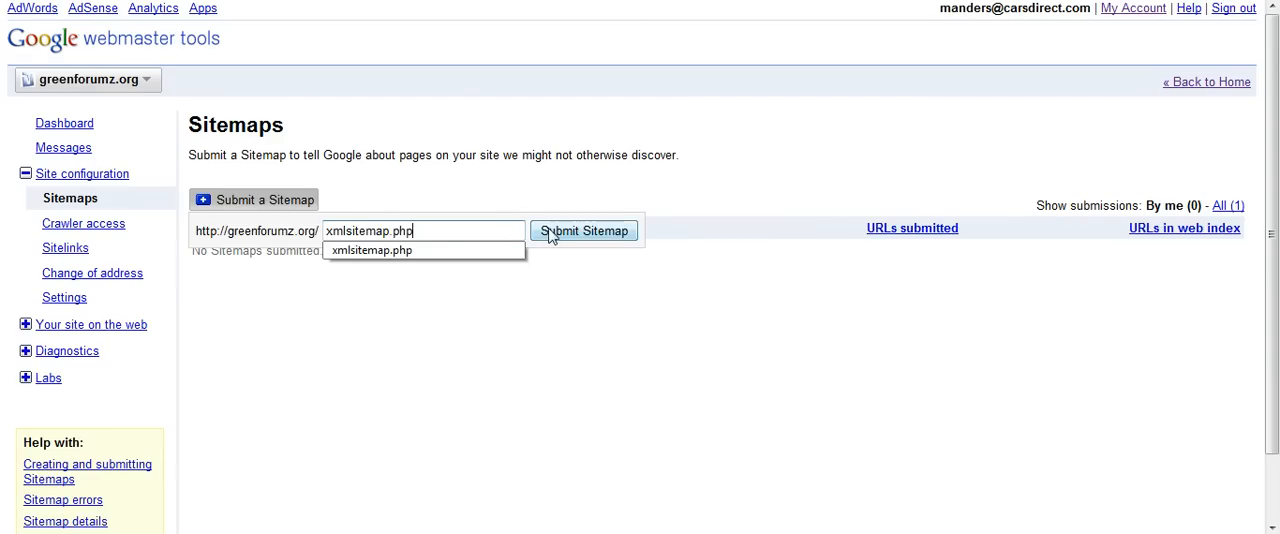
{"action": "left_click", "coordinate": [548, 234]}
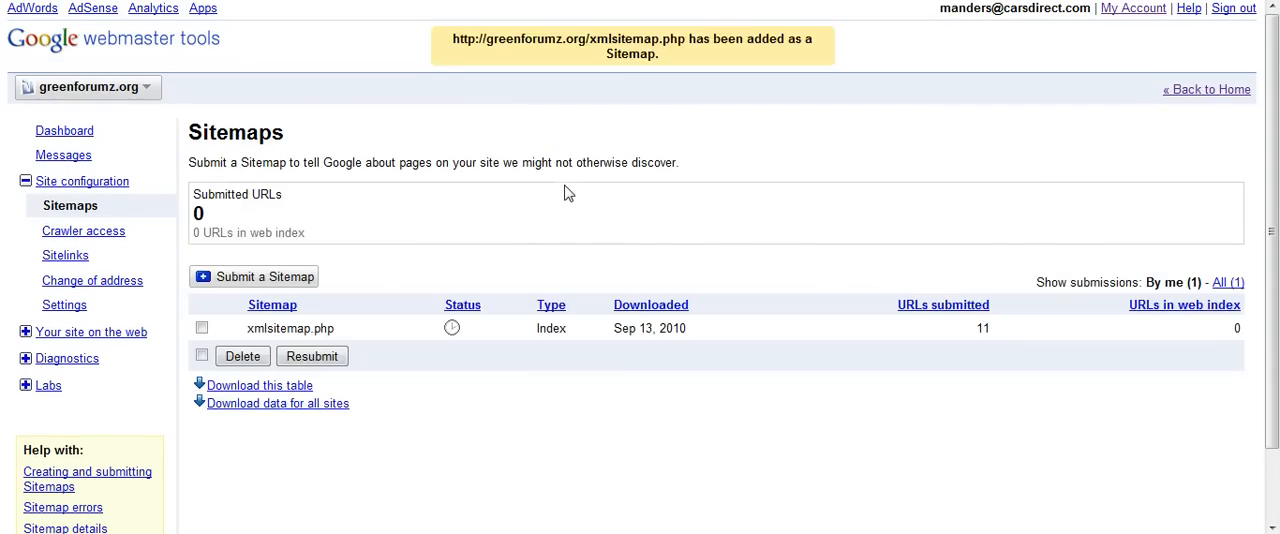